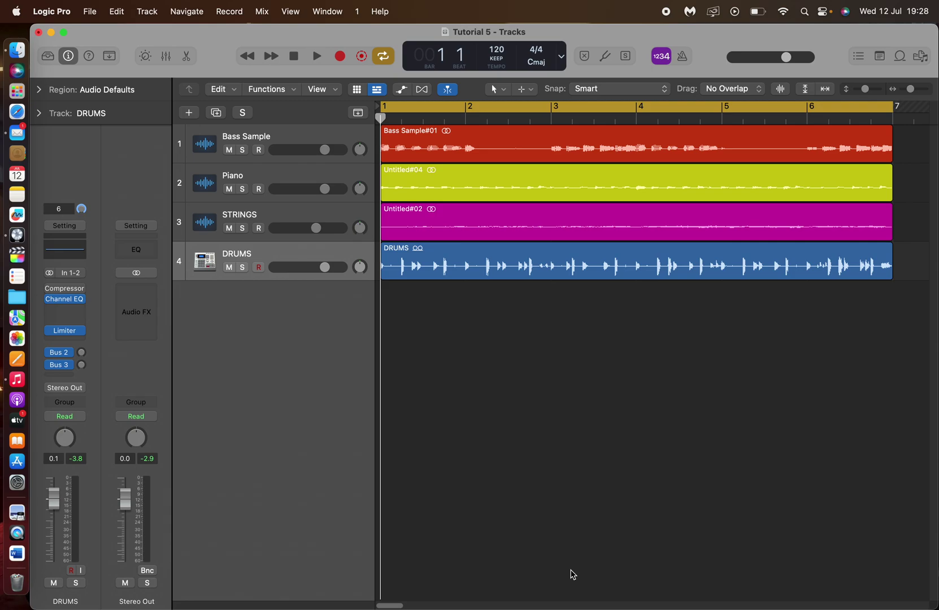
- Play the arrangement, stop it near bar 6 beat 4, and select the Bass Sample track
key(space)
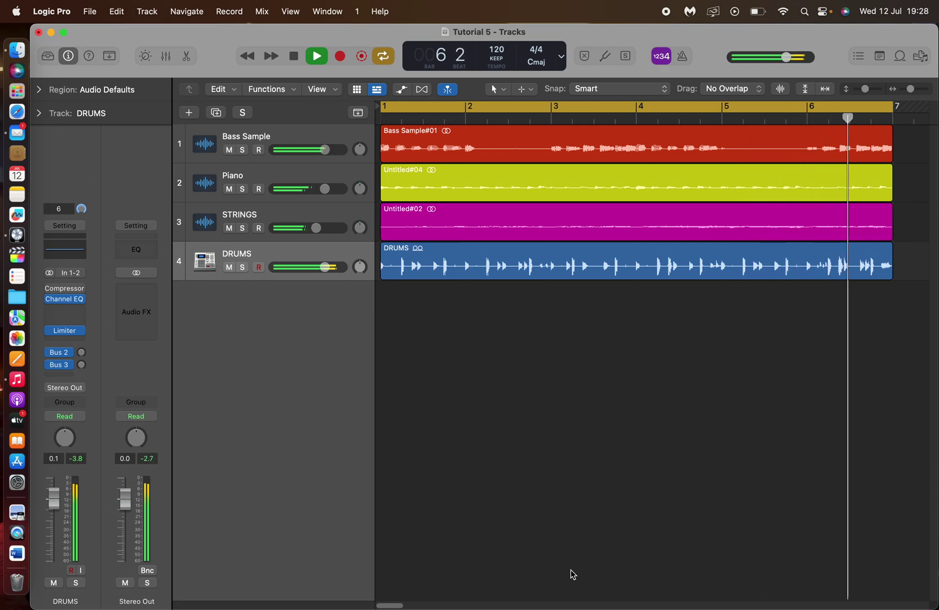
key(space)
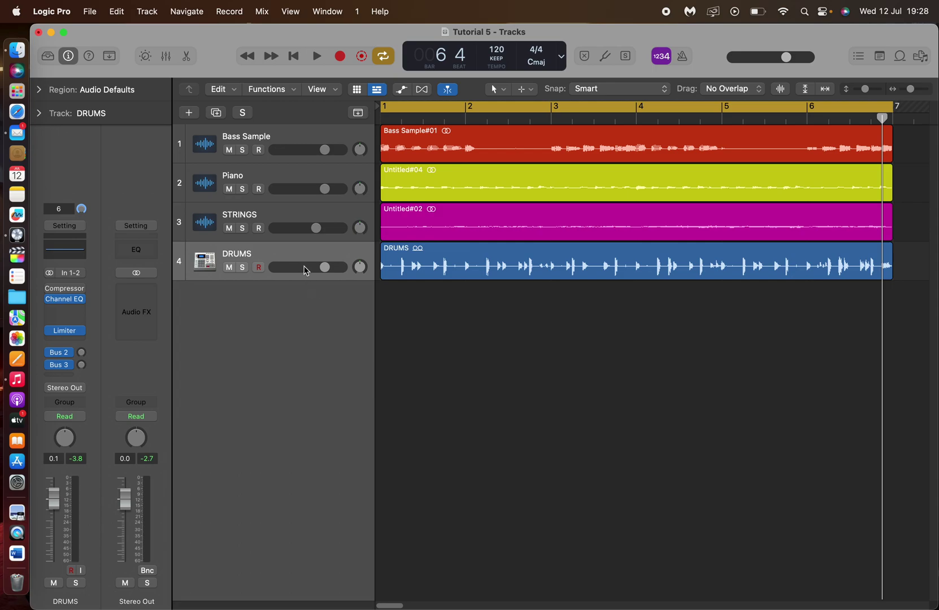
click(248, 138)
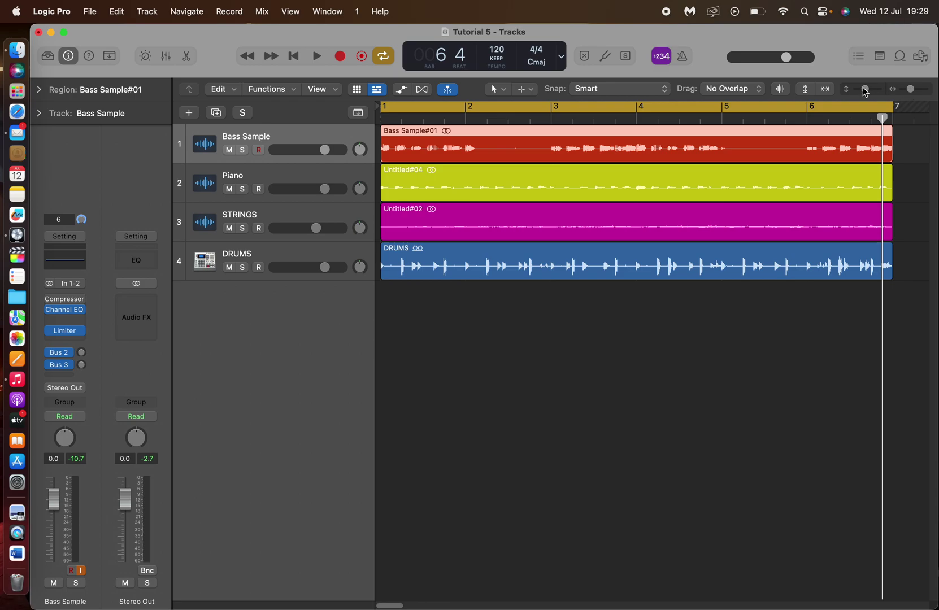
- Make all track lanes much taller and put the playhead back at bar 1 beat 3
drag(867, 92, 887, 93)
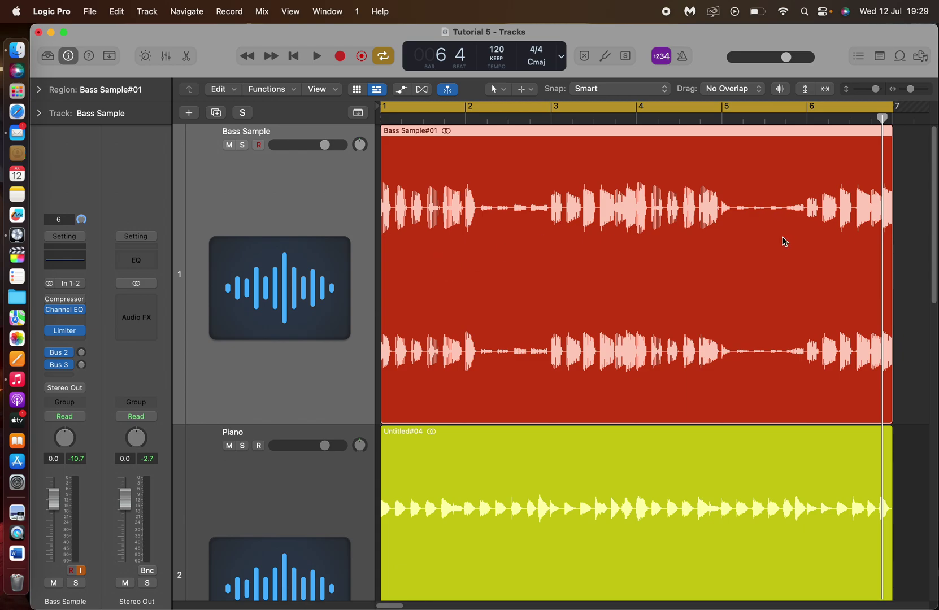
drag(883, 119, 424, 198)
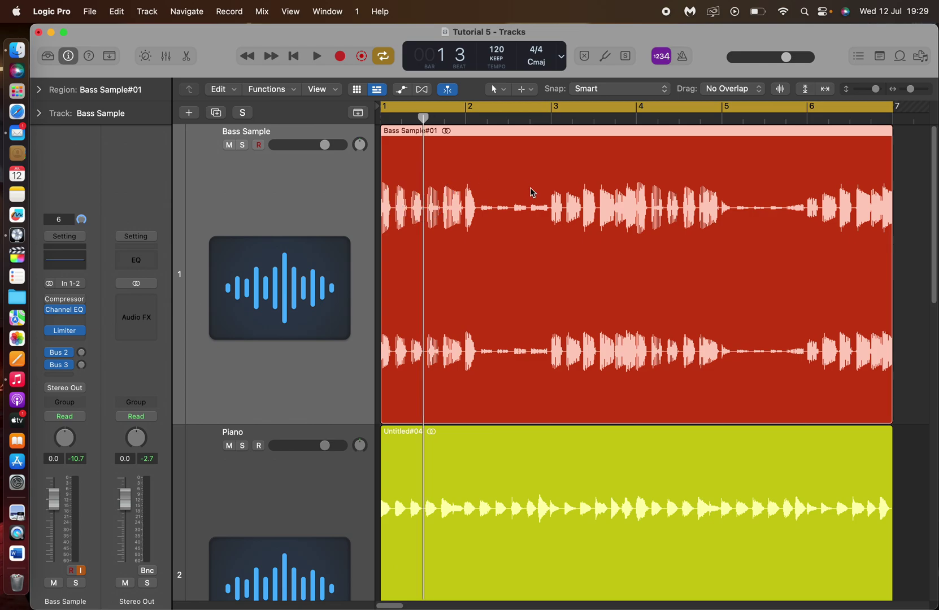
- Open Bass Sample#01 in an enlarged Audio Track Editor showing bars 1 through 6
double_click(556, 195)
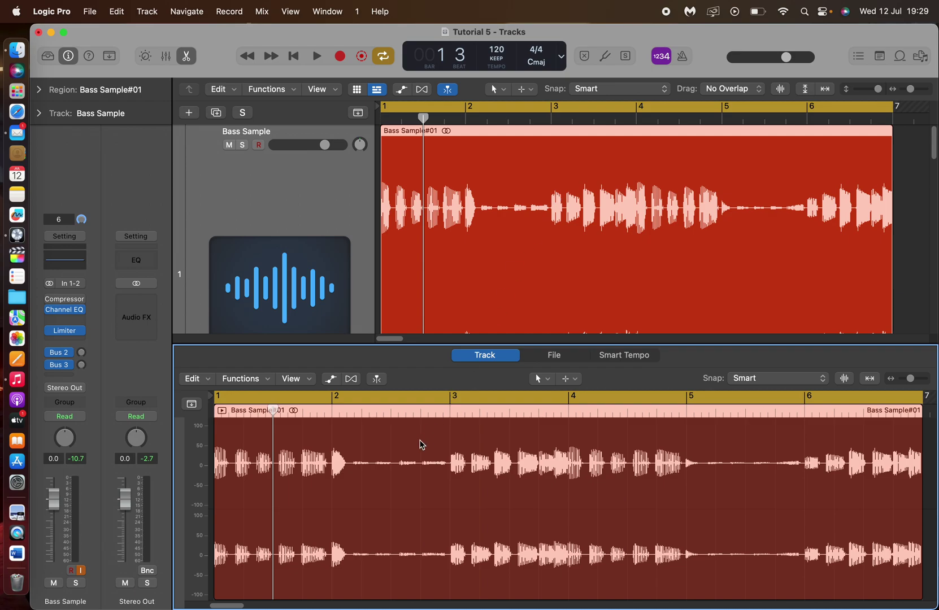
drag(419, 345, 432, 111)
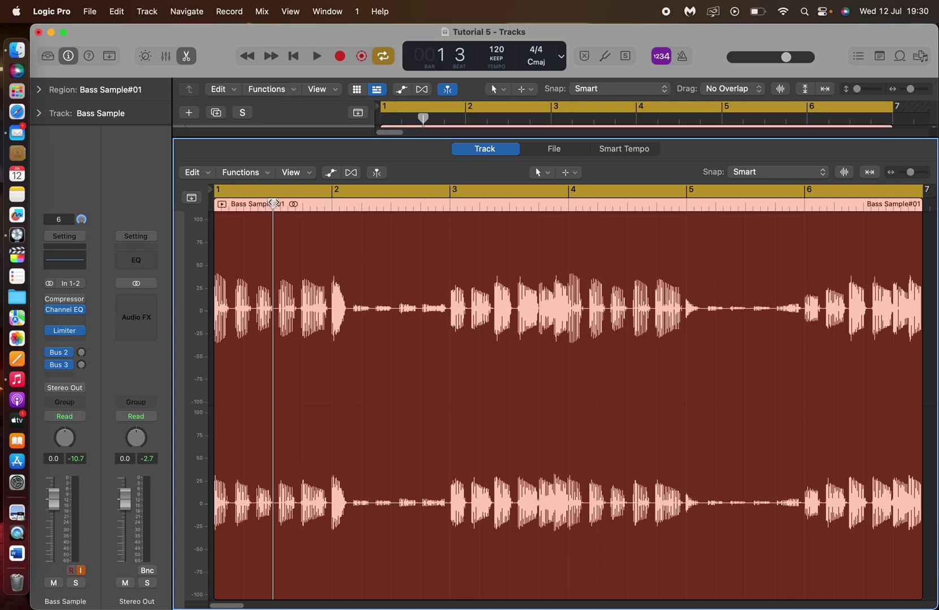
- Turn on flex editing and split the Bass Sample region at bars 2 and 3
drag(274, 203, 348, 205)
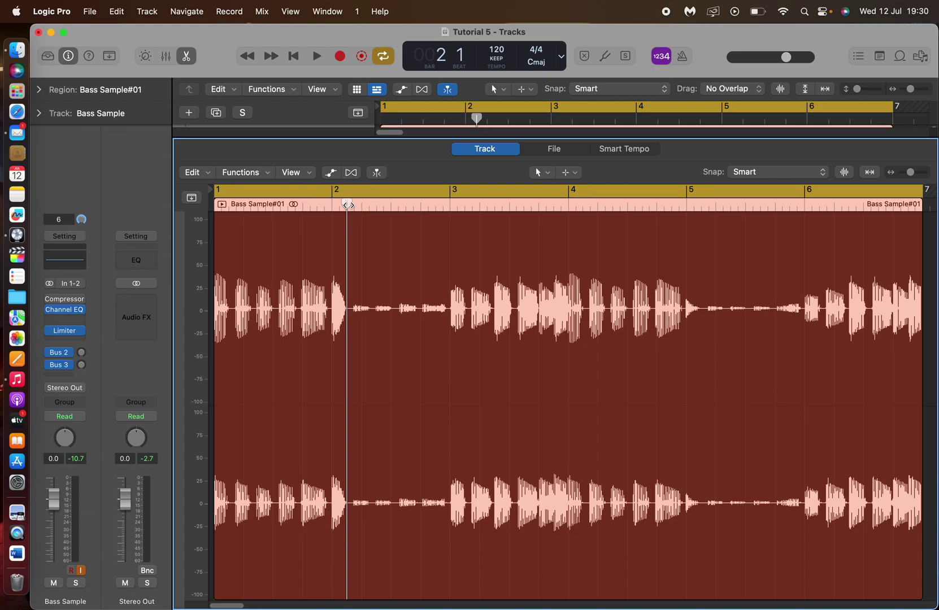
key(super+f)
key(super+t)
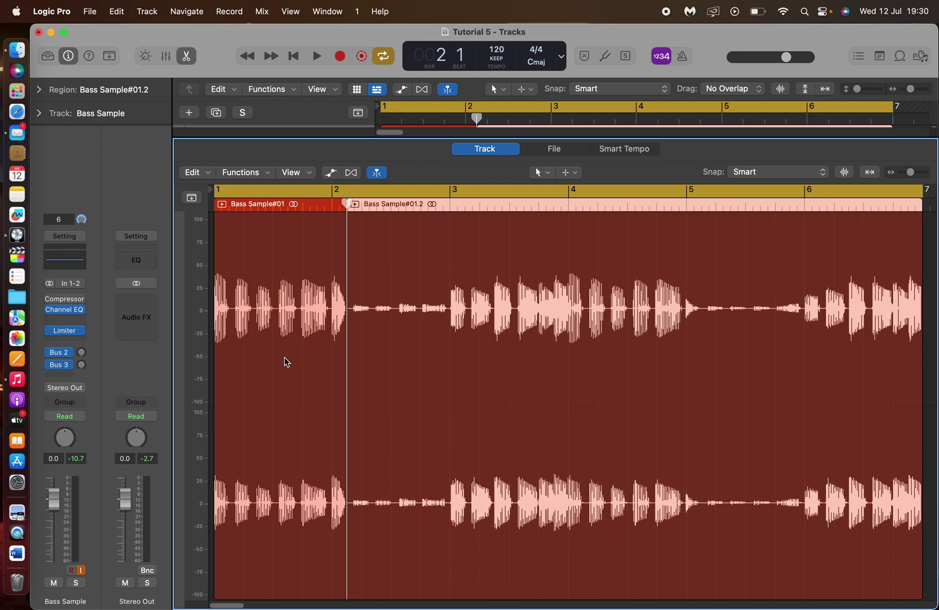
drag(348, 205, 450, 205)
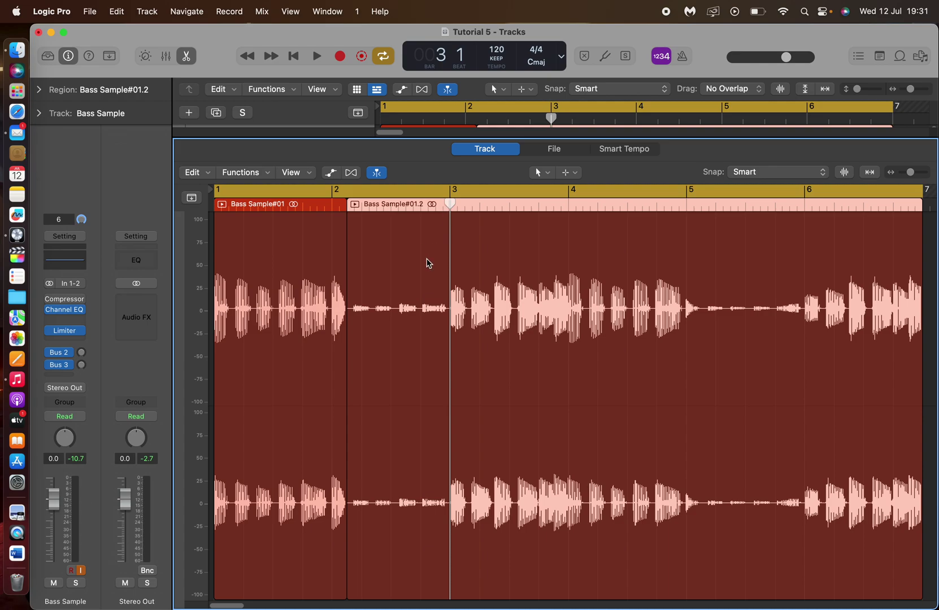
key(super+t)
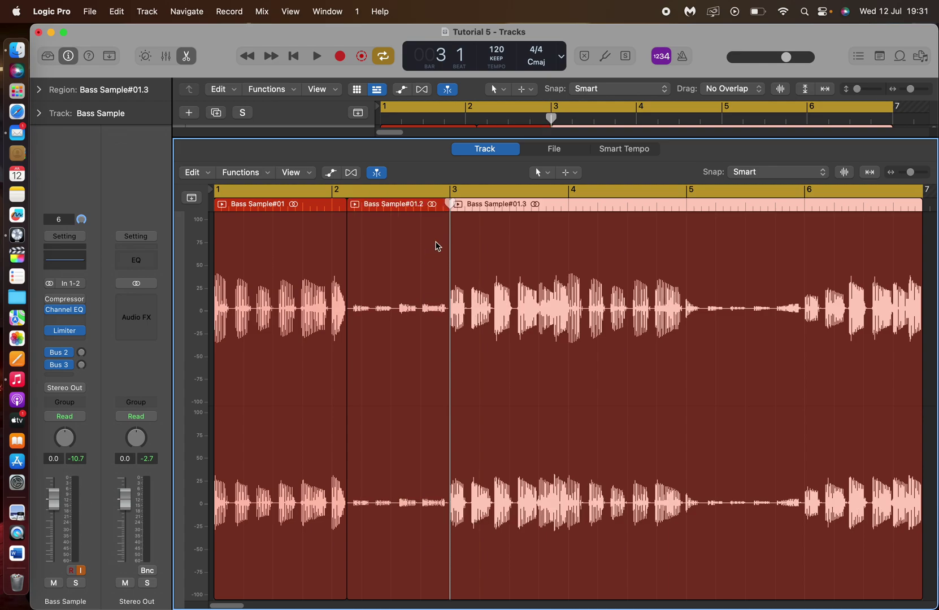
- Split the region at bars 5 and 6, then select the quiet Bass Sample#01.2 region
drag(450, 204, 688, 203)
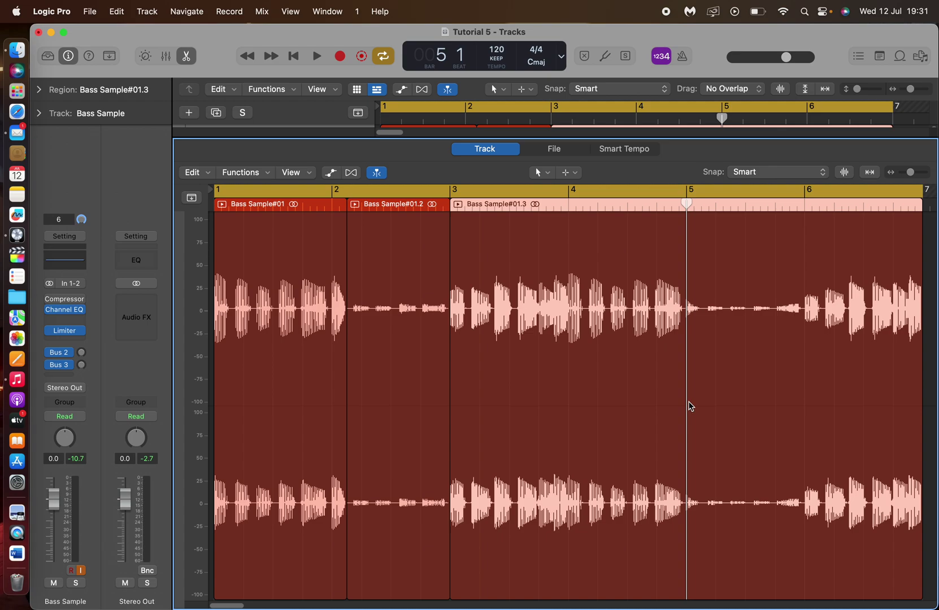
scroll(689, 405, right, 5)
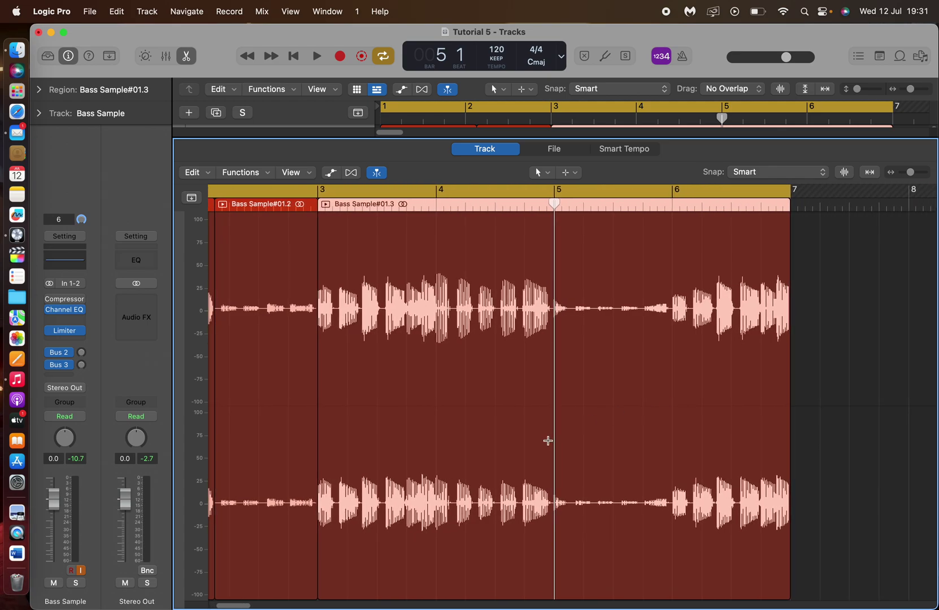
key(super+t)
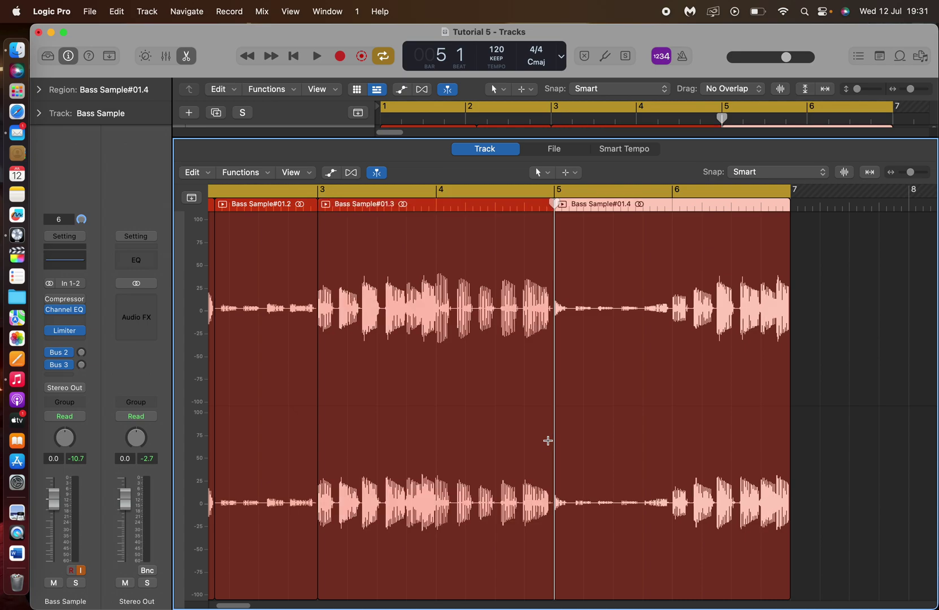
drag(556, 203, 672, 203)
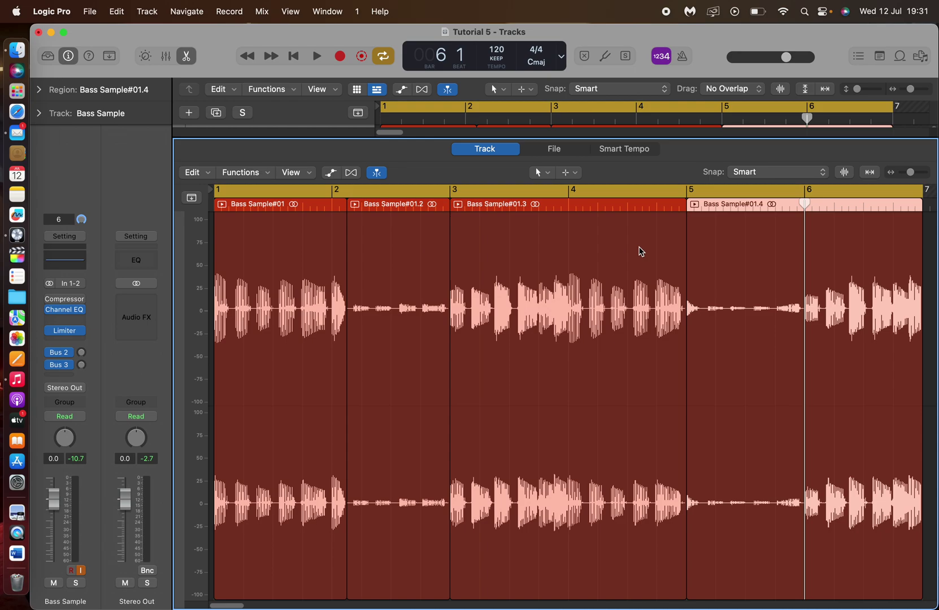
scroll(761, 314, left, 2)
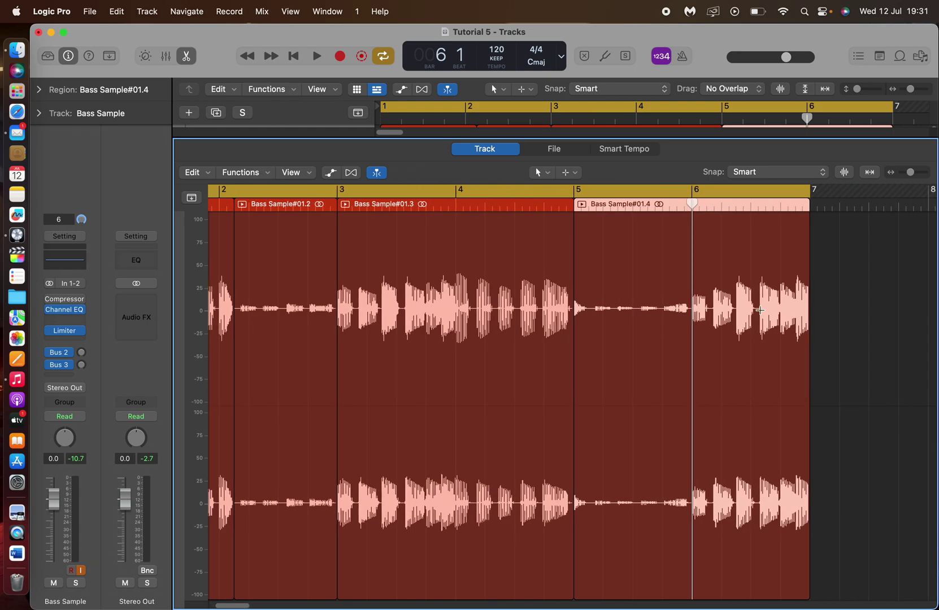
key(super+t)
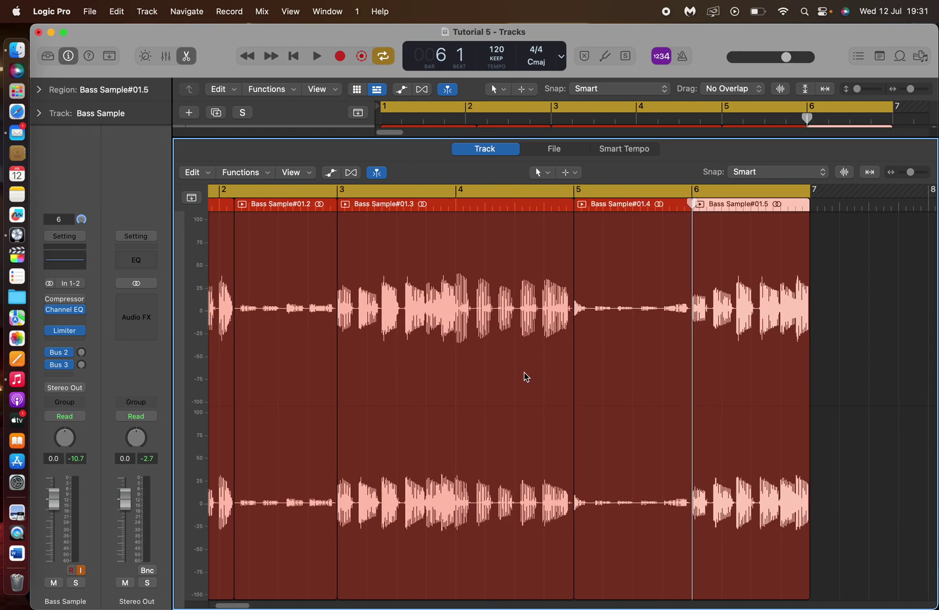
scroll(441, 416, left, 5)
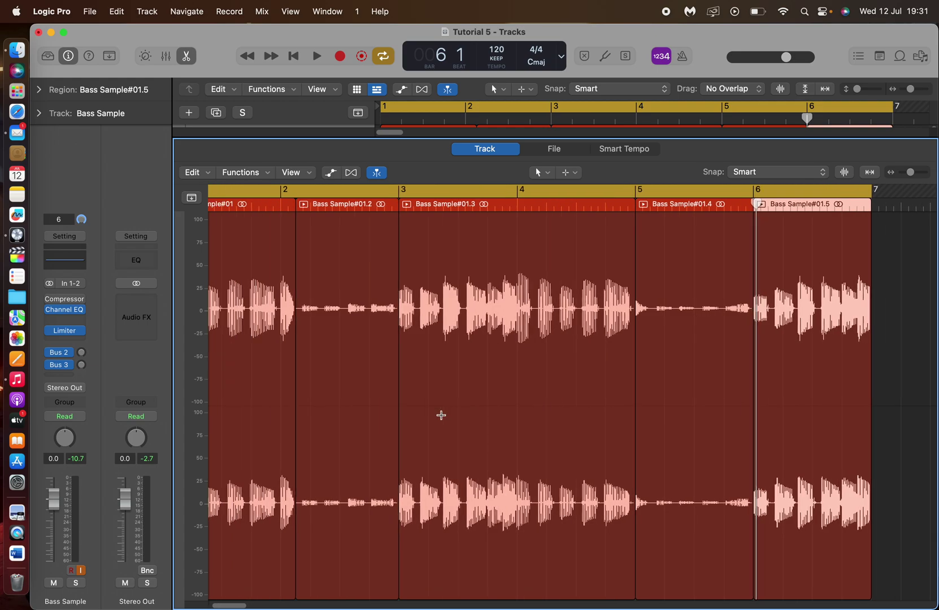
click(413, 397)
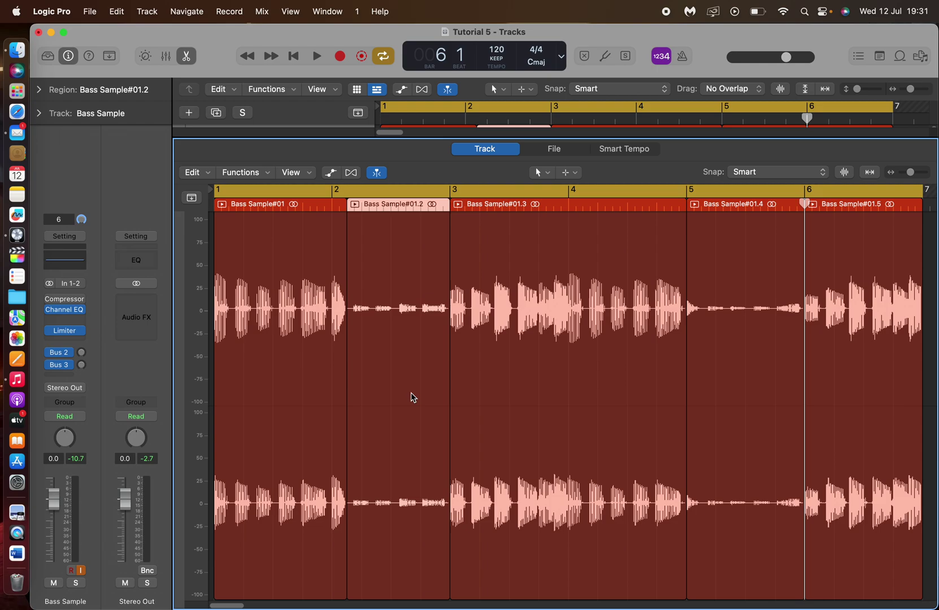
- Expand the Region inspector and raise the selected bass region's gain to +1.4 dB
click(291, 276)
click(39, 114)
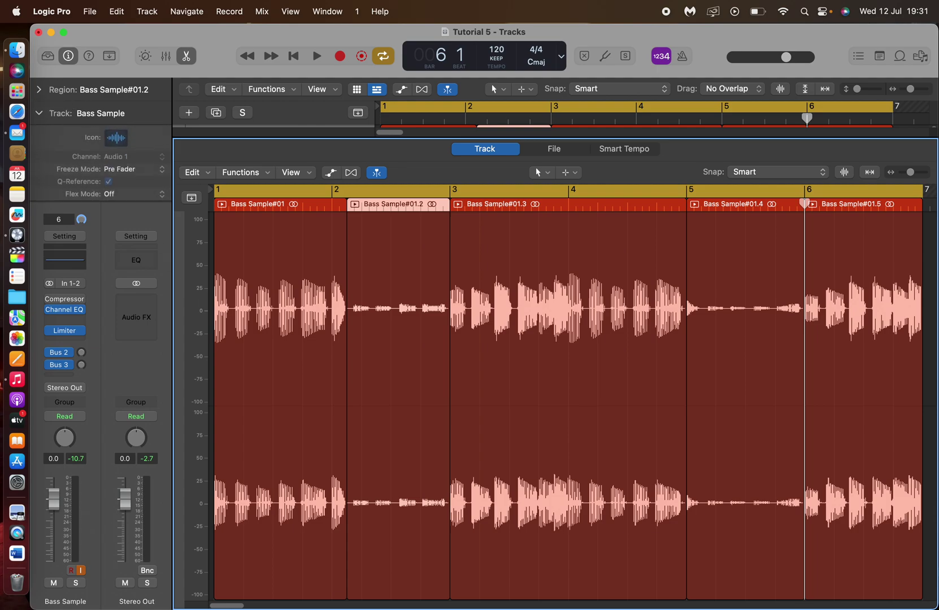
click(39, 90)
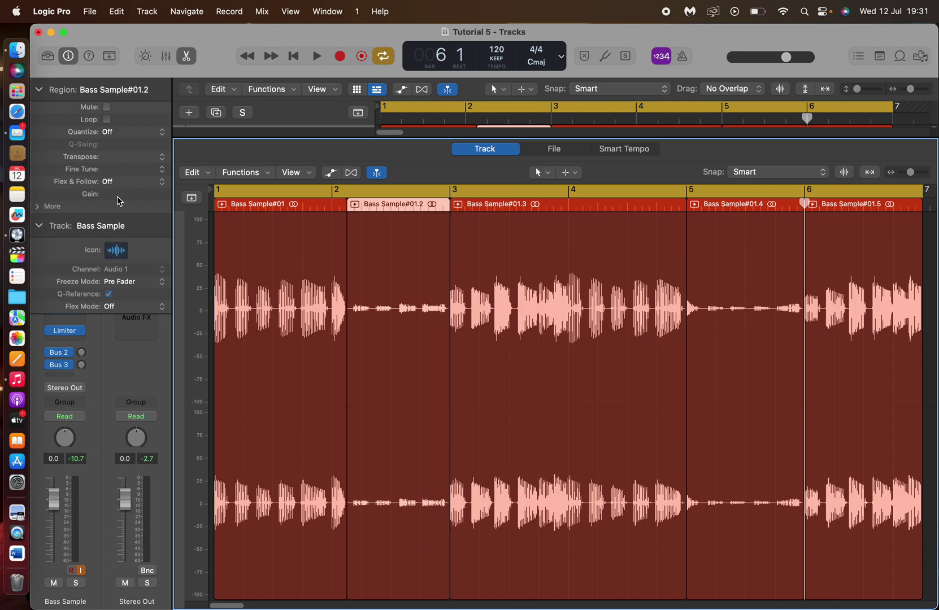
mouse_move(116, 196)
drag(116, 196, 113, 33)
- Raise the quiet Bass Sample#01.4 region's gain to +13.9 dB
click(768, 360)
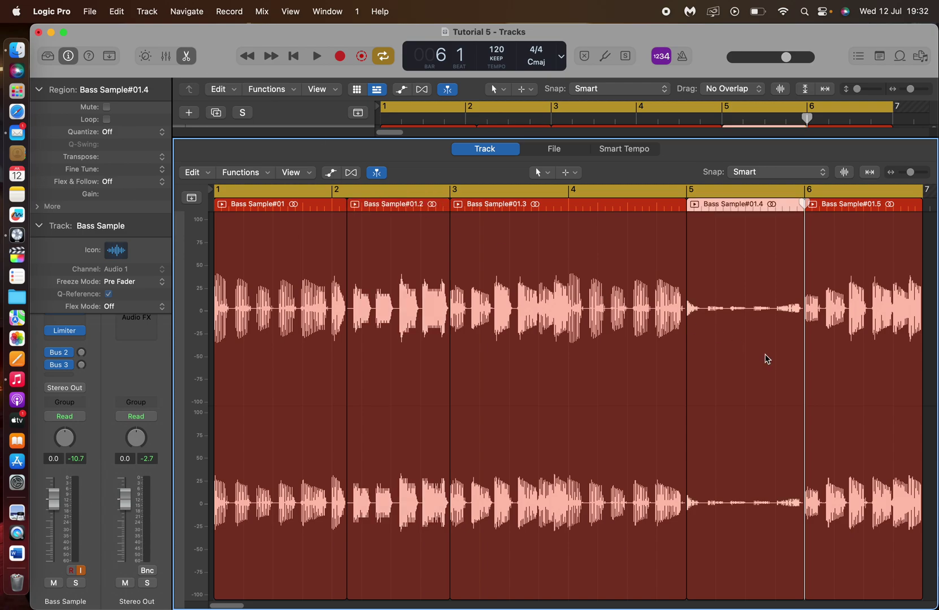
click(122, 196)
drag(122, 196, 120, 24)
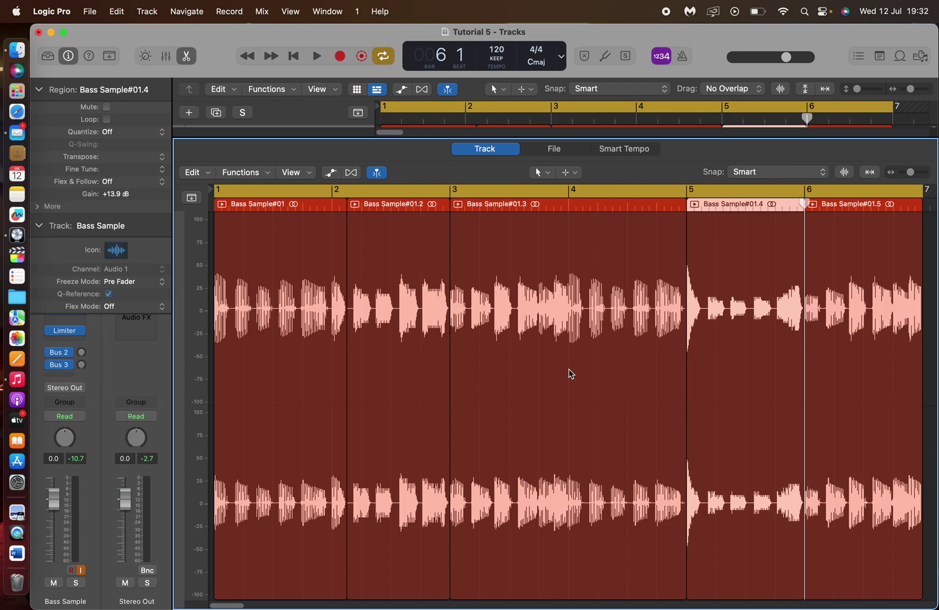
- Listen back, nudge Bass Sample#01.4 up to +15.5 dB, recheck, and close the editor
key(space)
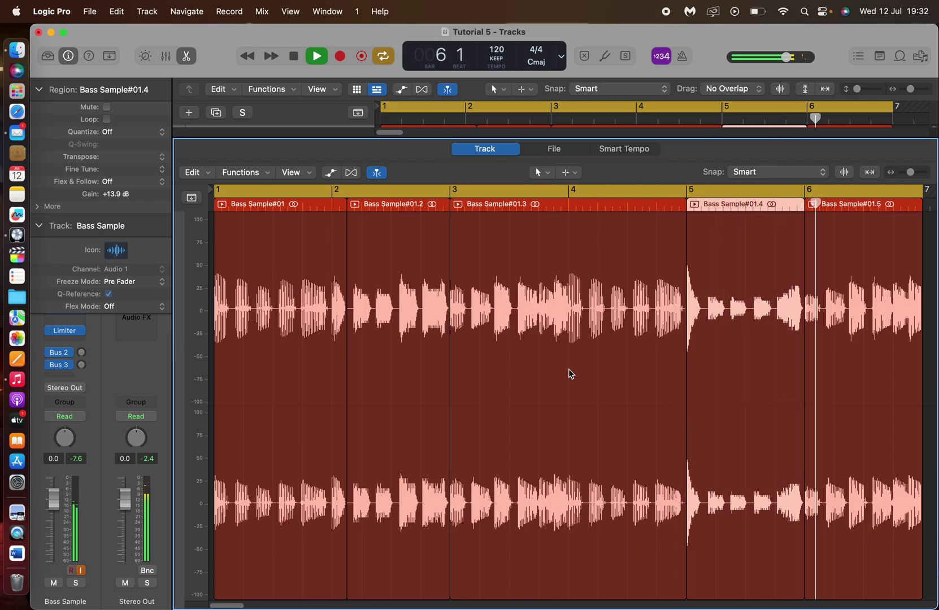
key(space)
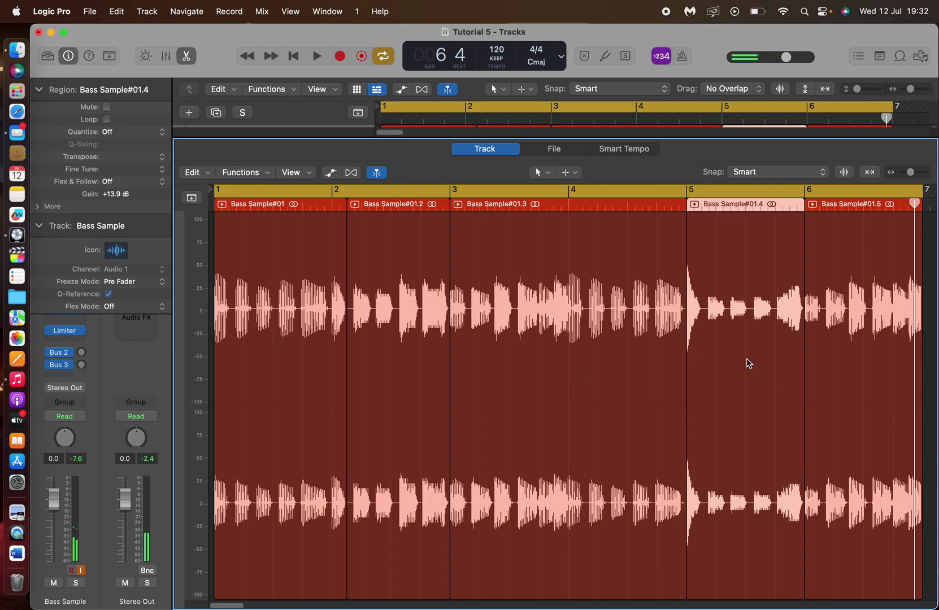
click(117, 196)
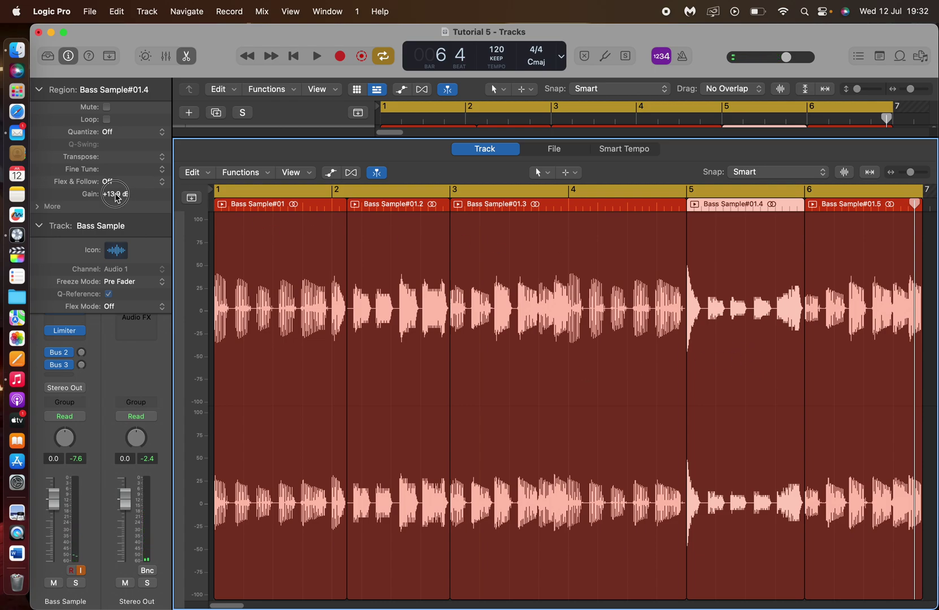
drag(116, 196, 116, 162)
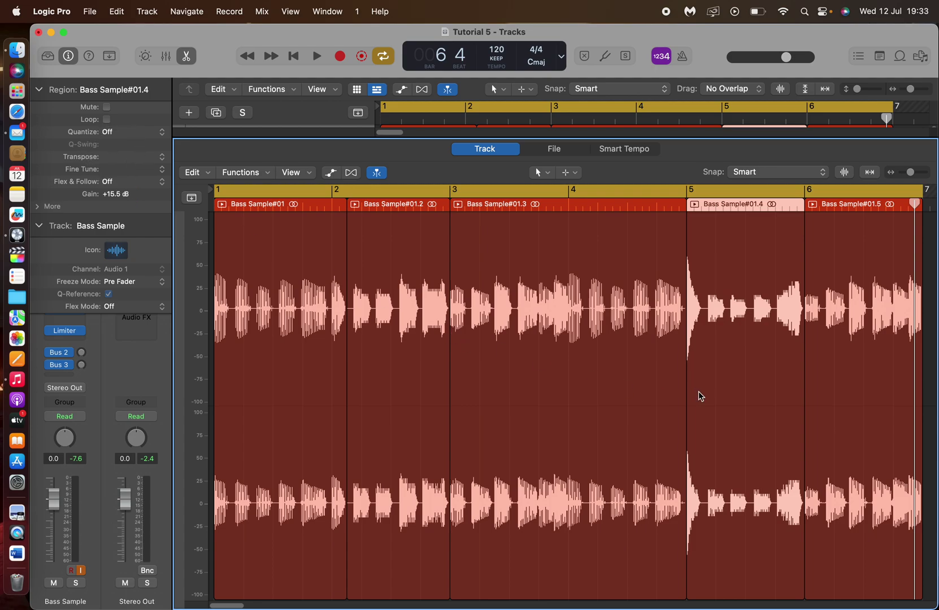
key(space)
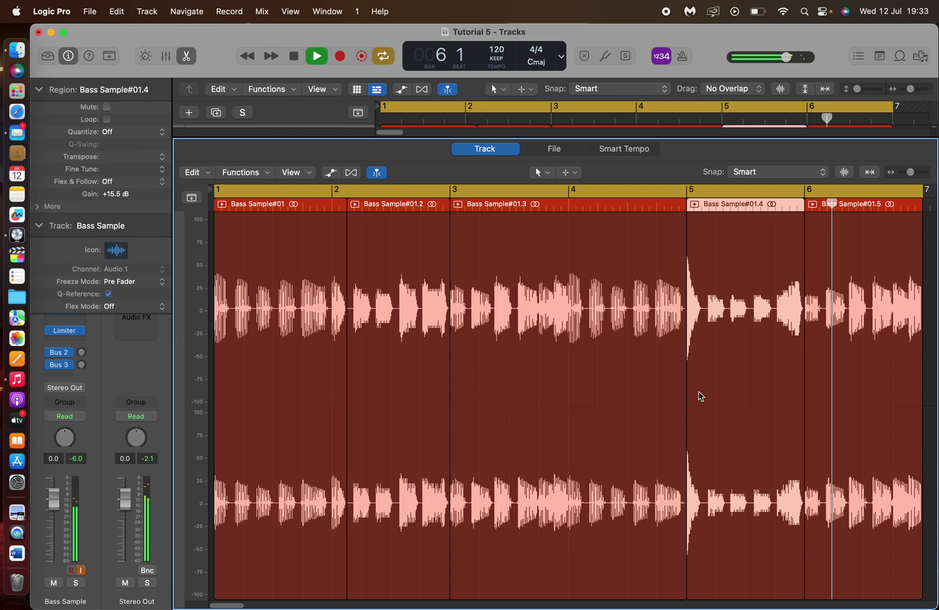
key(space)
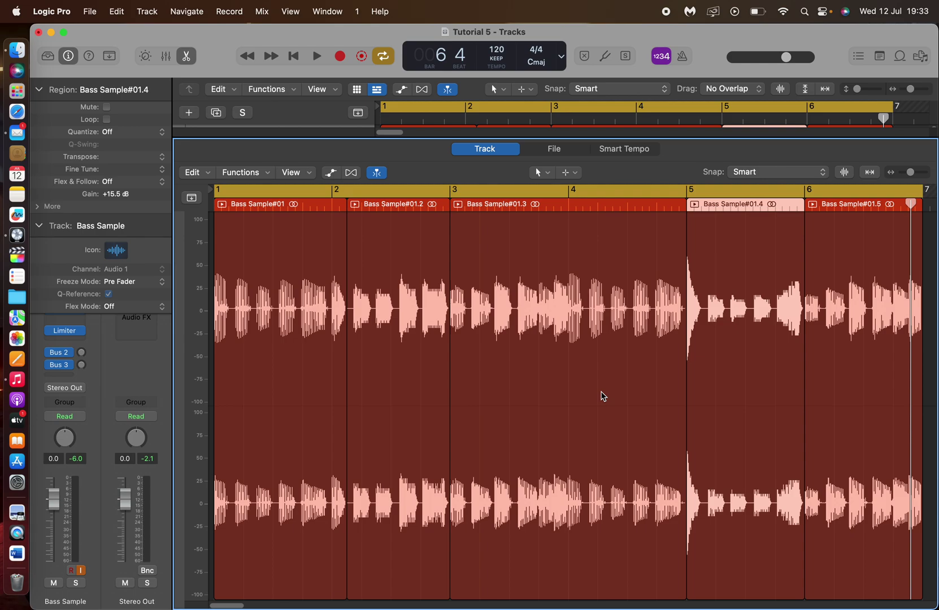
key(e)
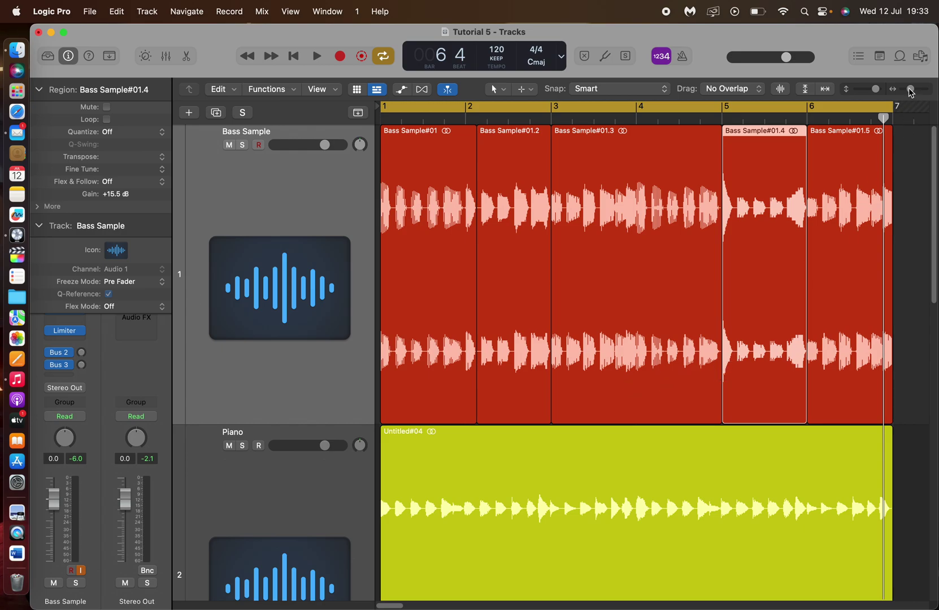
- Zoom out to show all four tracks and marquee-select the five Bass Sample regions
drag(911, 91, 870, 93)
scroll(706, 197, left, 2)
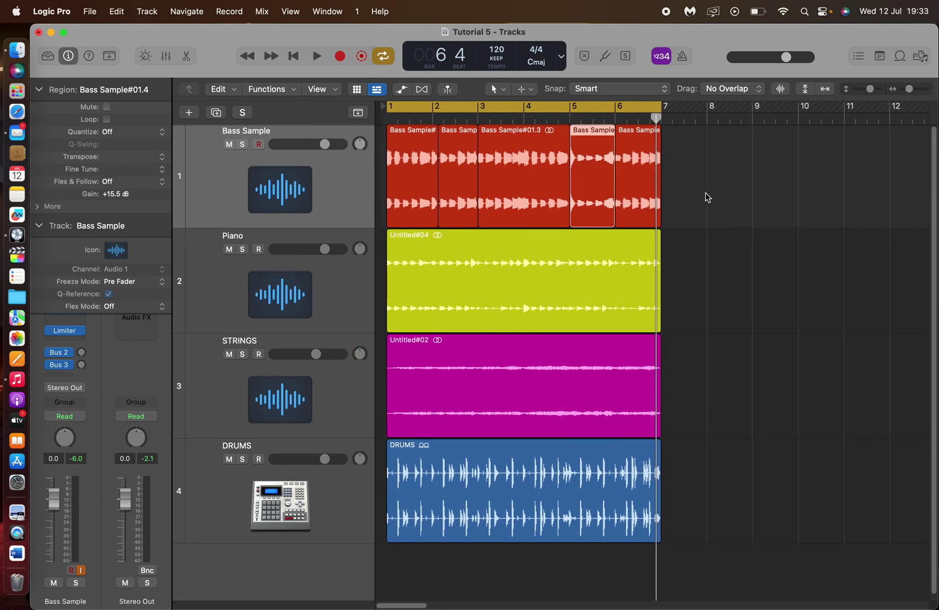
drag(668, 176, 424, 185)
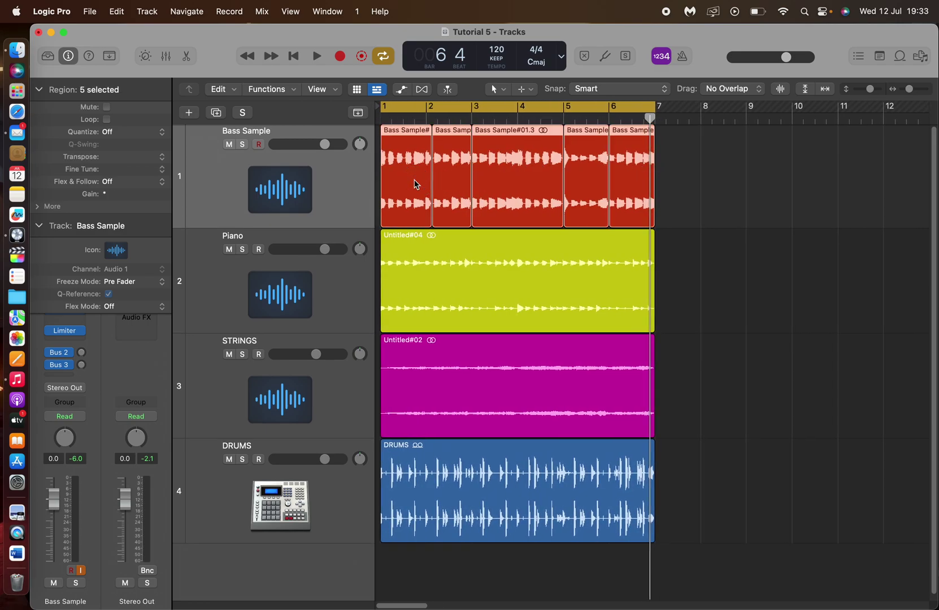
- Join the five selected regions into one new audio file, Bass Sample#01 merged
right_click(416, 184)
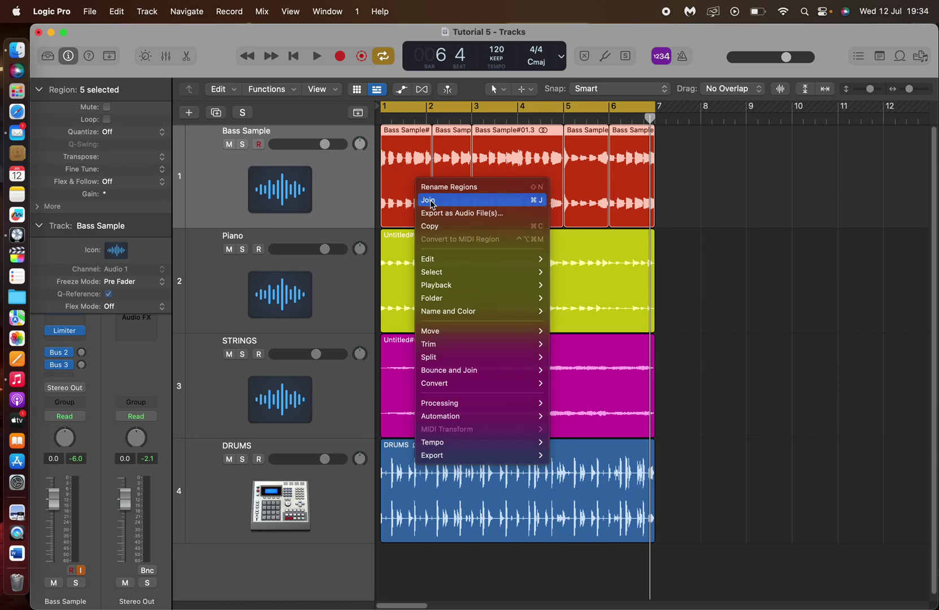
click(433, 201)
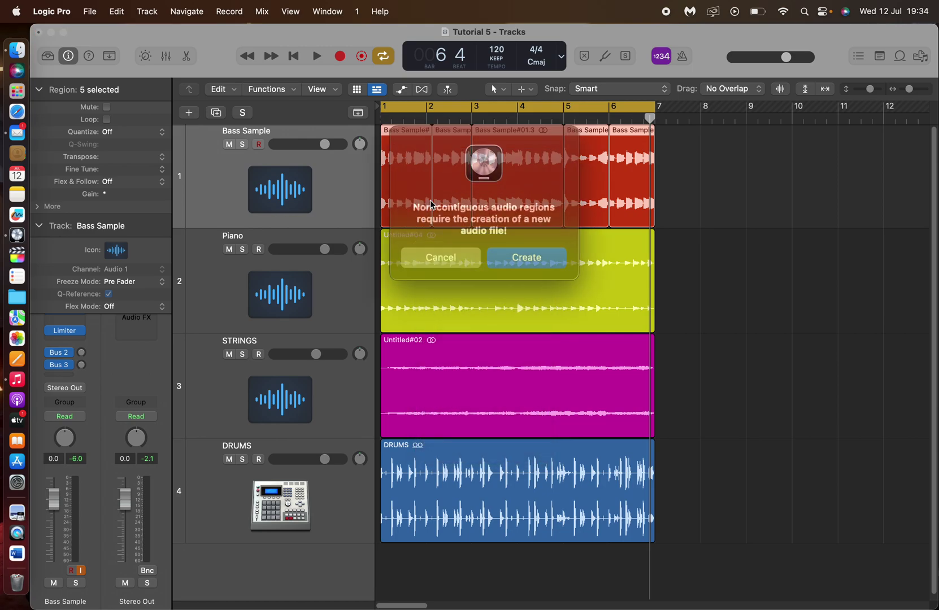
click(532, 255)
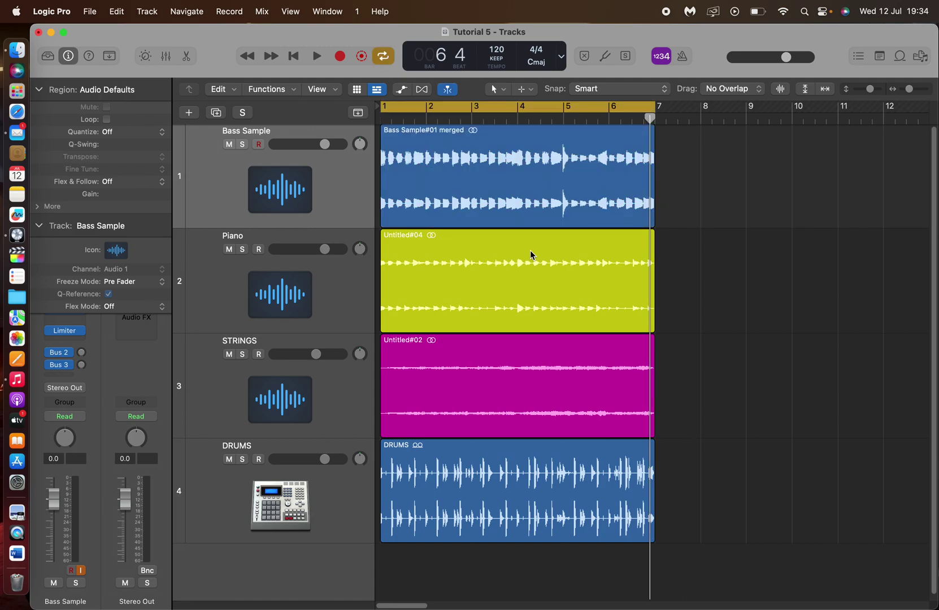